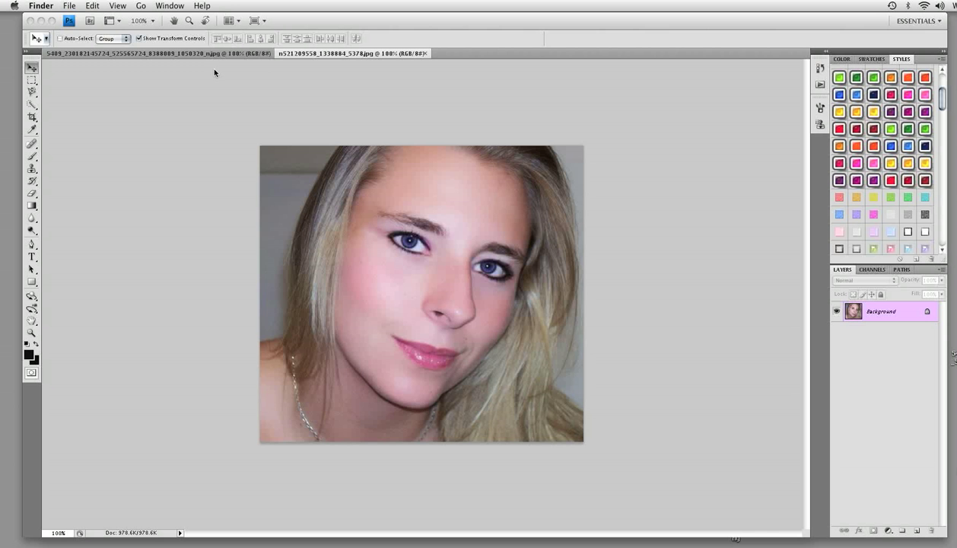
Step: Switch from the finished example to the original portrait and open Filter > Liquify on it
{"action": "left_click", "coordinate": [212, 53]}
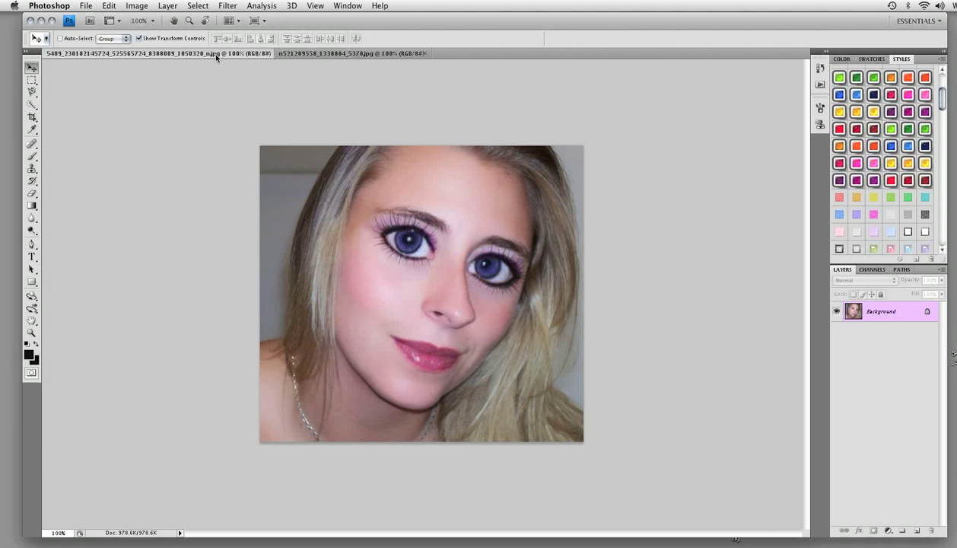
{"action": "left_click", "coordinate": [320, 54]}
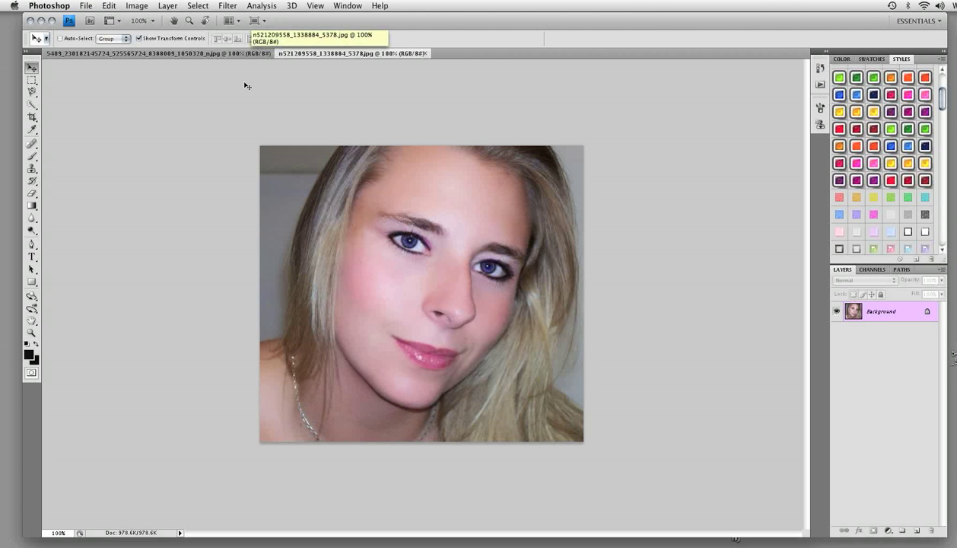
{"action": "left_click", "coordinate": [229, 5]}
{"action": "left_click", "coordinate": [229, 5]}
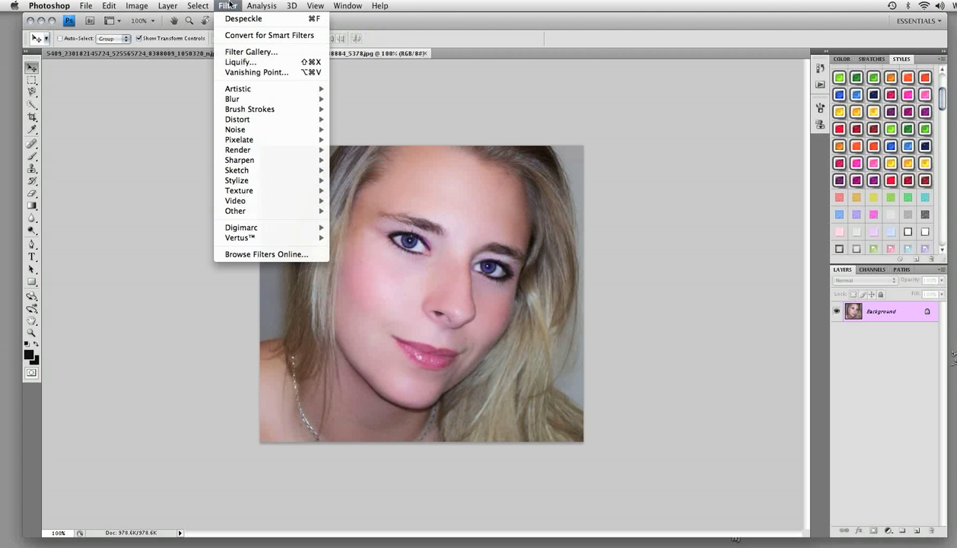
{"action": "left_click", "coordinate": [238, 62]}
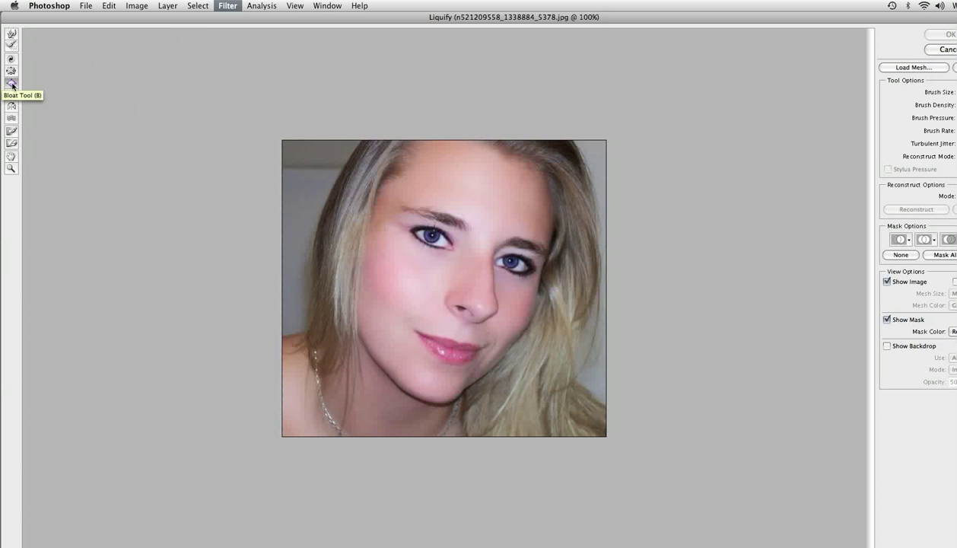
Step: Enlarge the left and right eyes with repeated Bloat strokes at brush size 150
{"action": "left_click", "coordinate": [12, 86]}
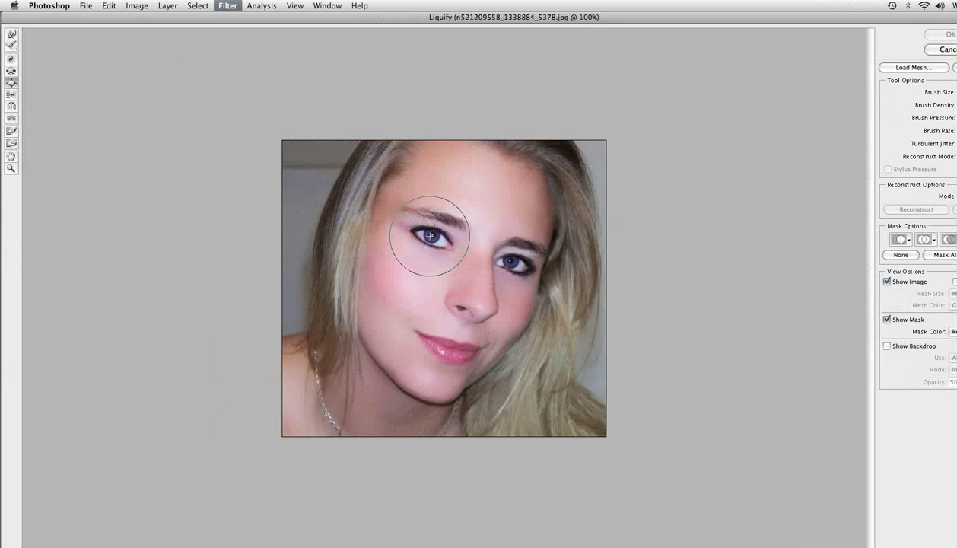
{"action": "left_click", "coordinate": [430, 235]}
{"action": "left_click", "coordinate": [431, 236]}
{"action": "left_click", "coordinate": [431, 235]}
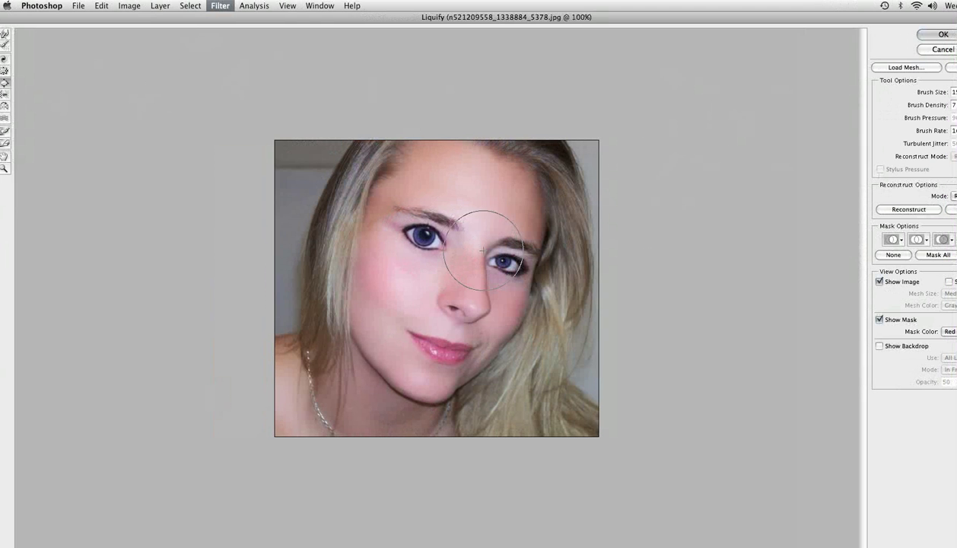
{"action": "left_click", "coordinate": [485, 263]}
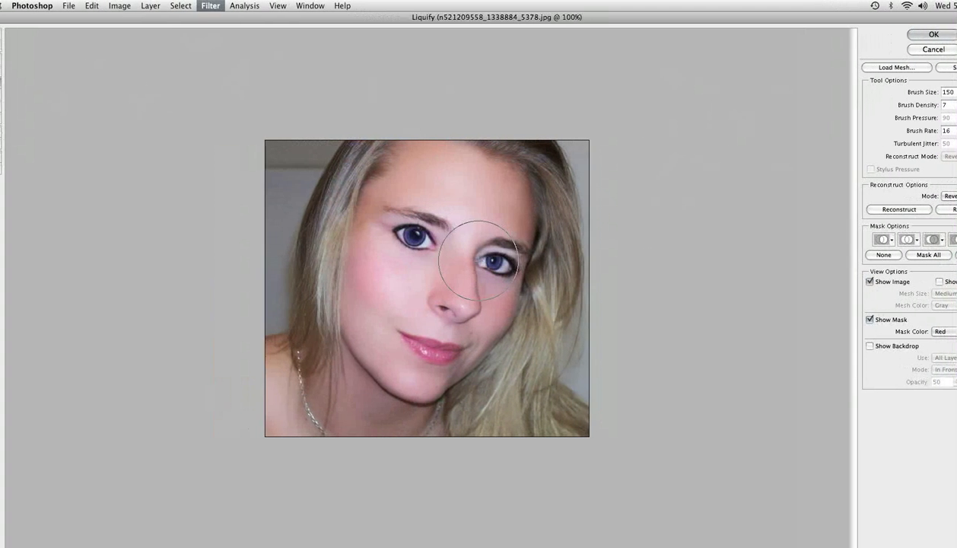
{"action": "left_click", "coordinate": [479, 263]}
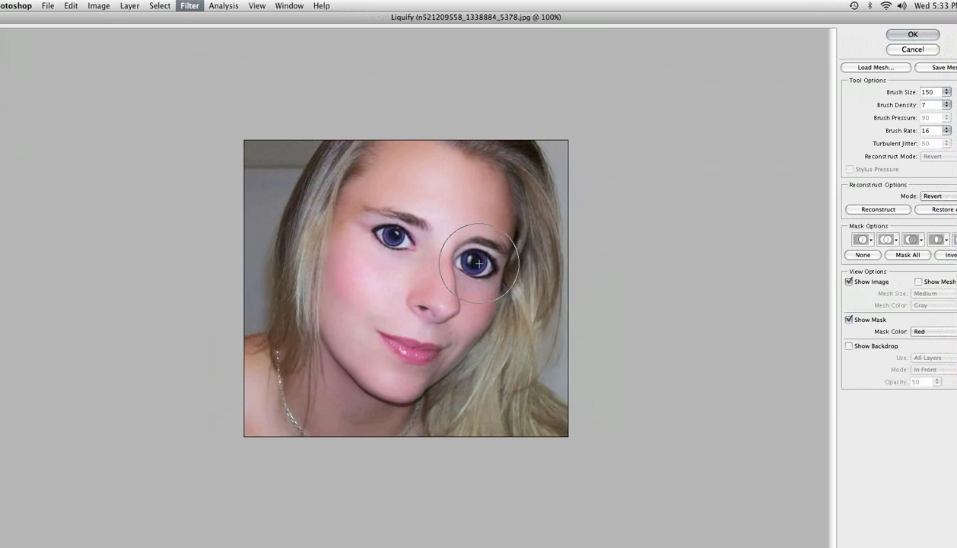
{"action": "left_click", "coordinate": [432, 235]}
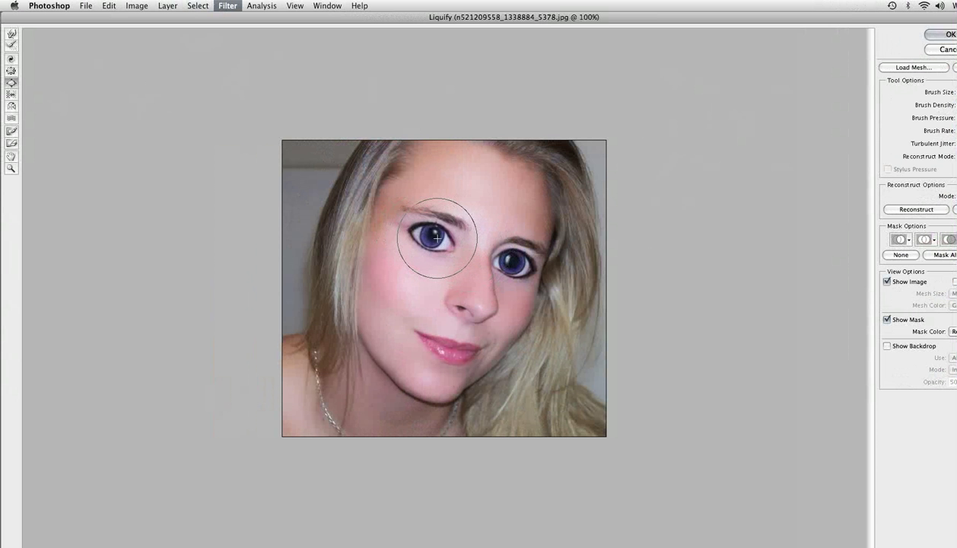
{"action": "left_click_drag", "start_coordinate": [437, 239], "coordinate": [433, 236]}
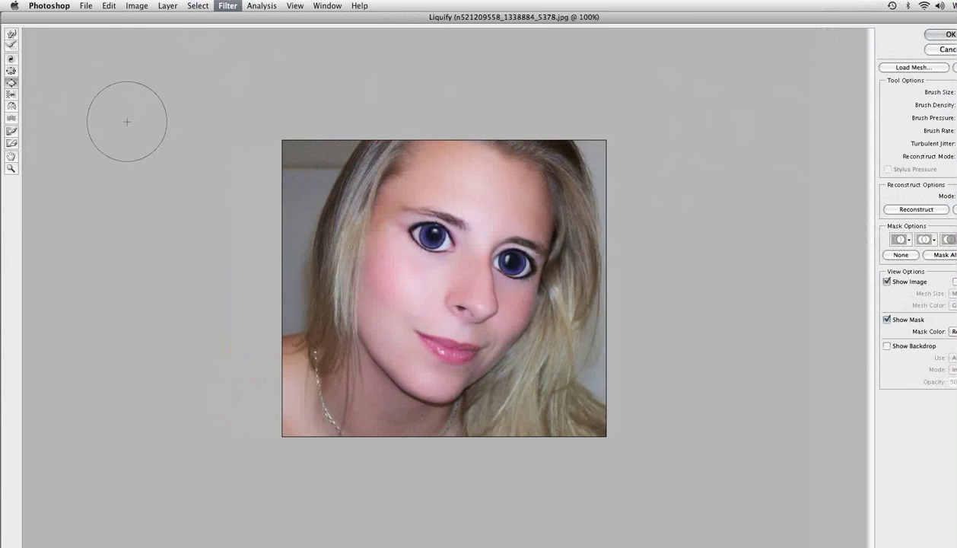
{"action": "left_click", "coordinate": [11, 35]}
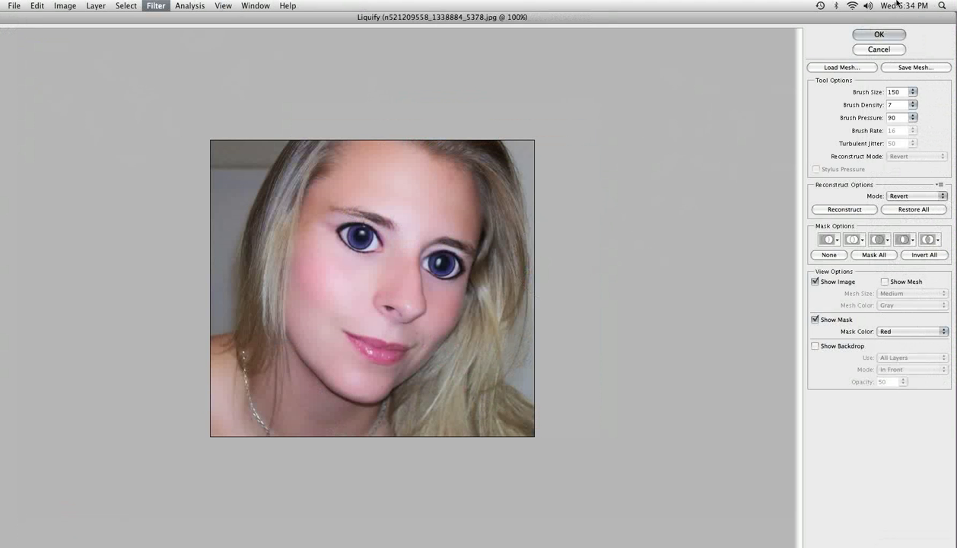
Step: Confirm the Liquify dialog to apply the enlarged eyes to the portrait
{"action": "left_click", "coordinate": [865, 35]}
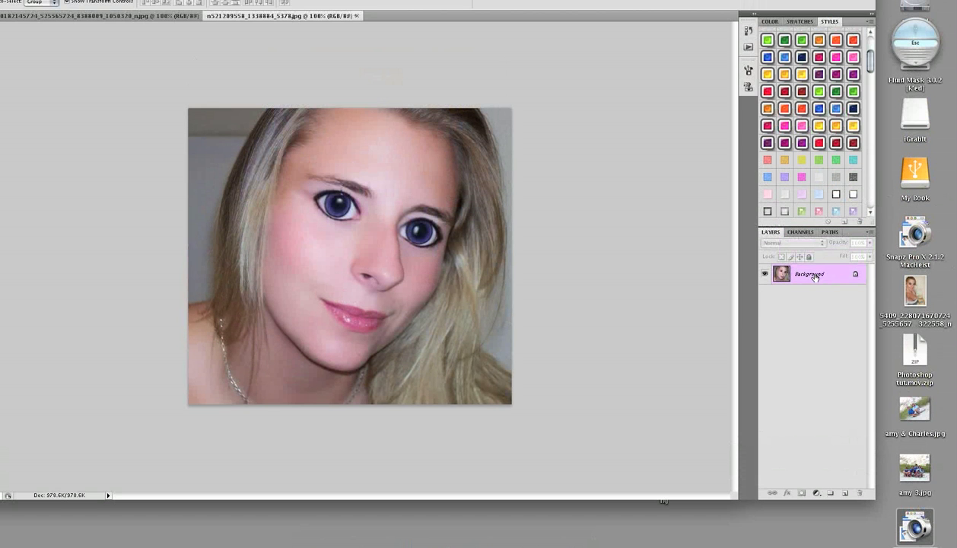
Step: Convert the Background into Layer 0 and add a blank Layer 1 above it
{"action": "double_click", "coordinate": [812, 274]}
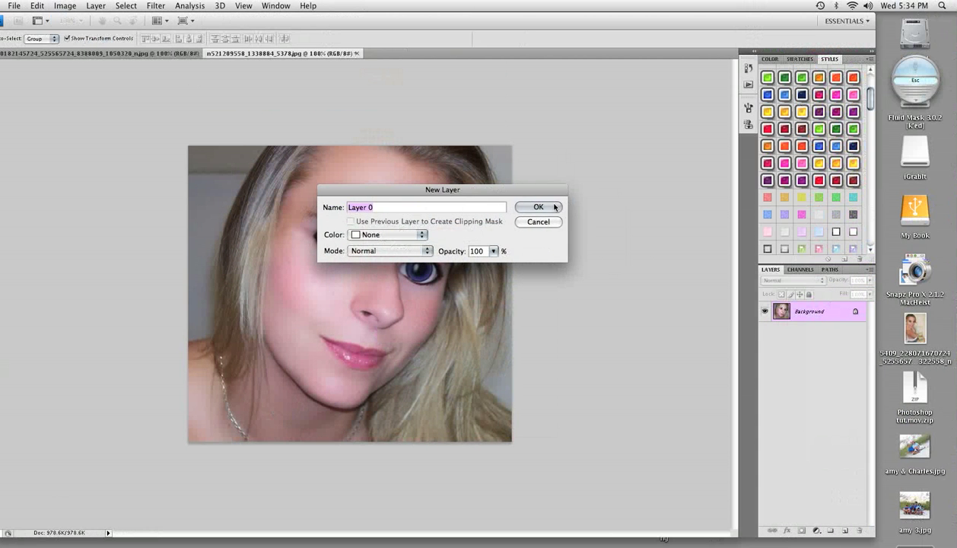
{"action": "left_click", "coordinate": [542, 206]}
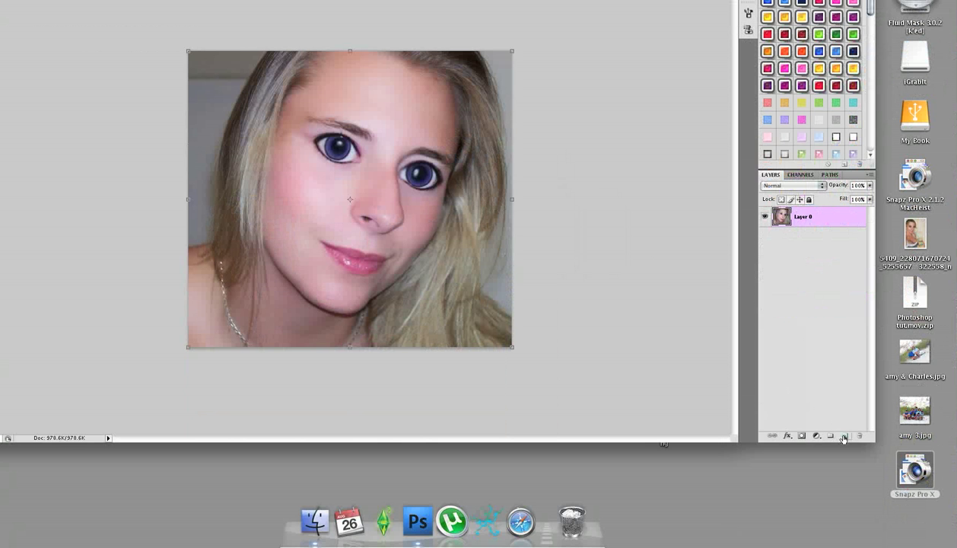
{"action": "left_click", "coordinate": [844, 437]}
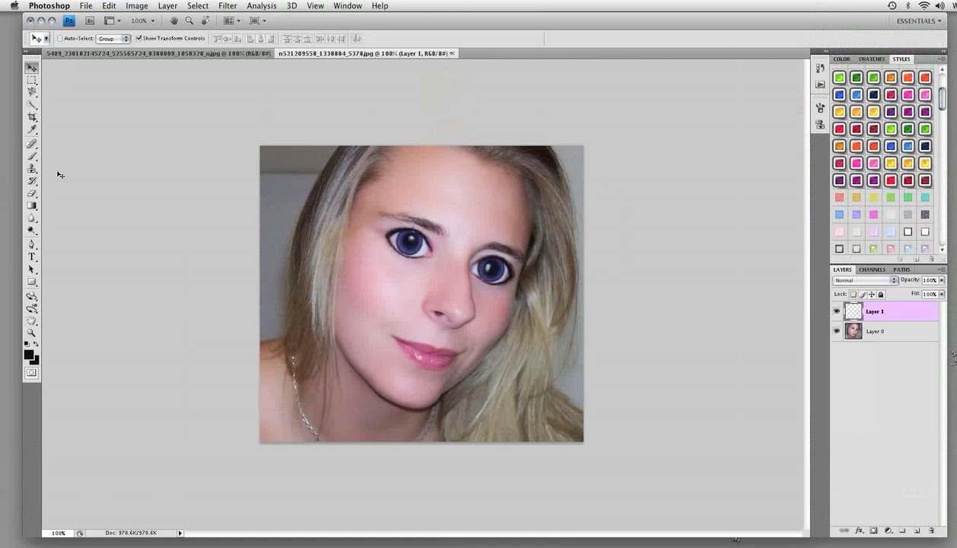
{"action": "left_click", "coordinate": [32, 156]}
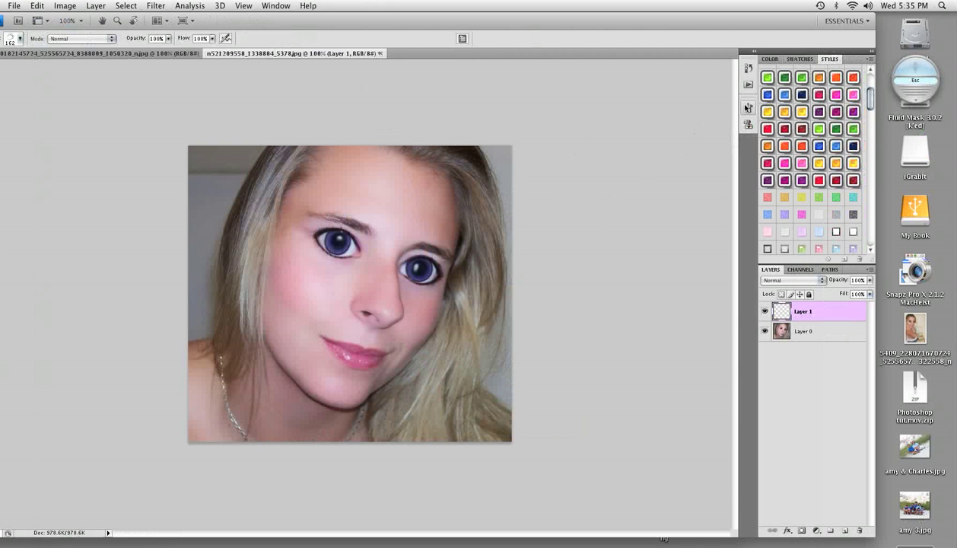
Step: Browse the brush presets and try a lash-shaped brush
{"action": "left_click", "coordinate": [748, 108]}
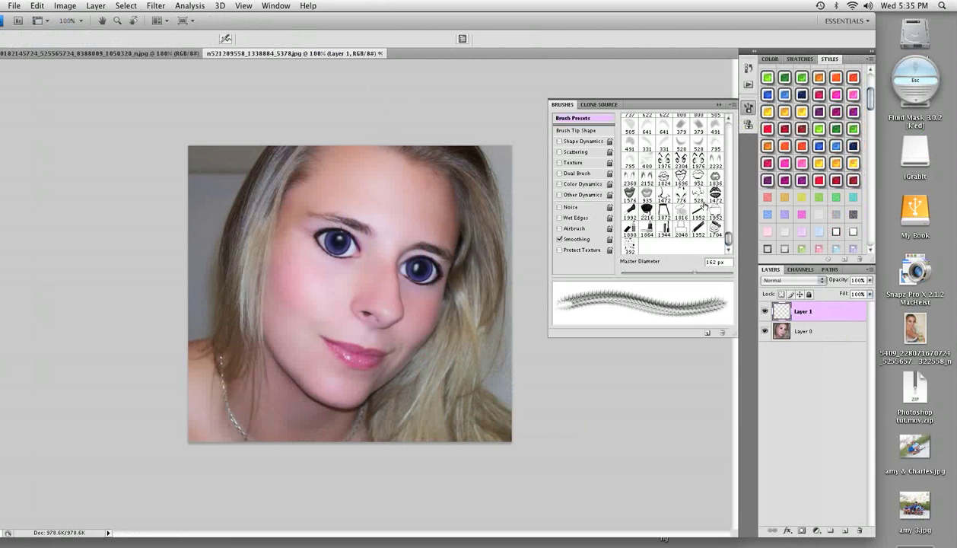
{"action": "scroll", "coordinate": [704, 205], "scroll_direction": "up", "scroll_amount": 3}
{"action": "scroll", "coordinate": [704, 206], "scroll_direction": "up", "scroll_amount": 2}
{"action": "scroll", "coordinate": [704, 205], "scroll_direction": "up", "scroll_amount": 3}
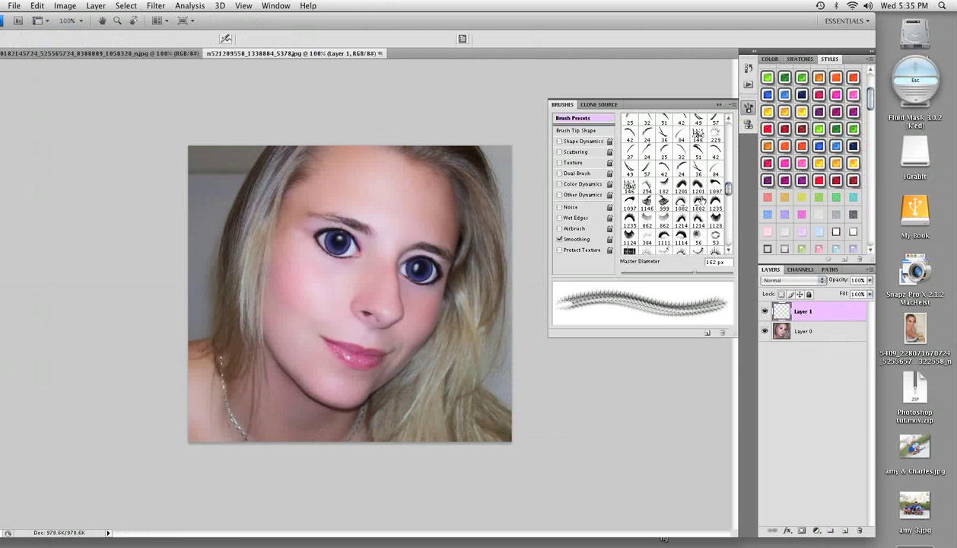
{"action": "scroll", "coordinate": [700, 202], "scroll_direction": "up", "scroll_amount": 2}
{"action": "scroll", "coordinate": [700, 202], "scroll_direction": "up", "scroll_amount": 1}
{"action": "scroll", "coordinate": [700, 200], "scroll_direction": "up", "scroll_amount": 2}
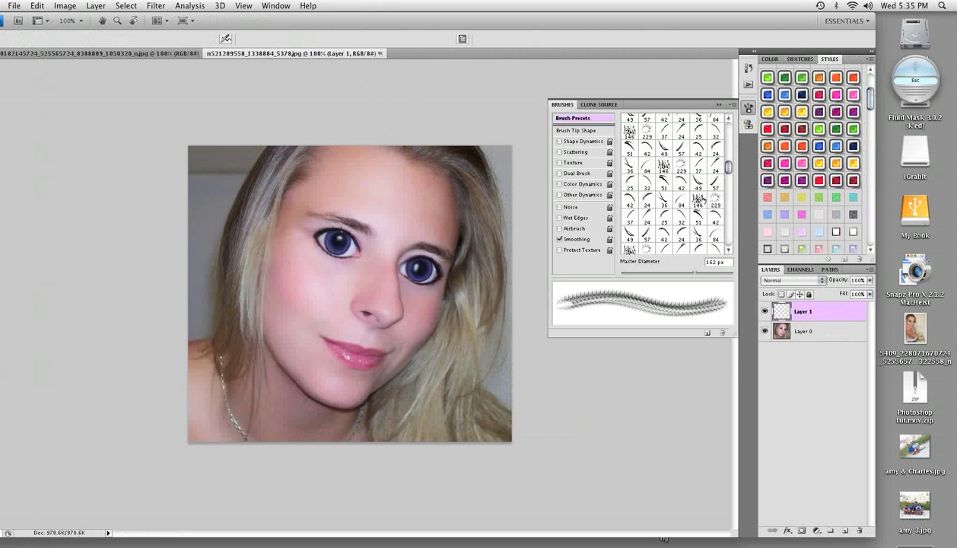
{"action": "scroll", "coordinate": [700, 199], "scroll_direction": "down", "scroll_amount": 3}
{"action": "left_click", "coordinate": [701, 200]}
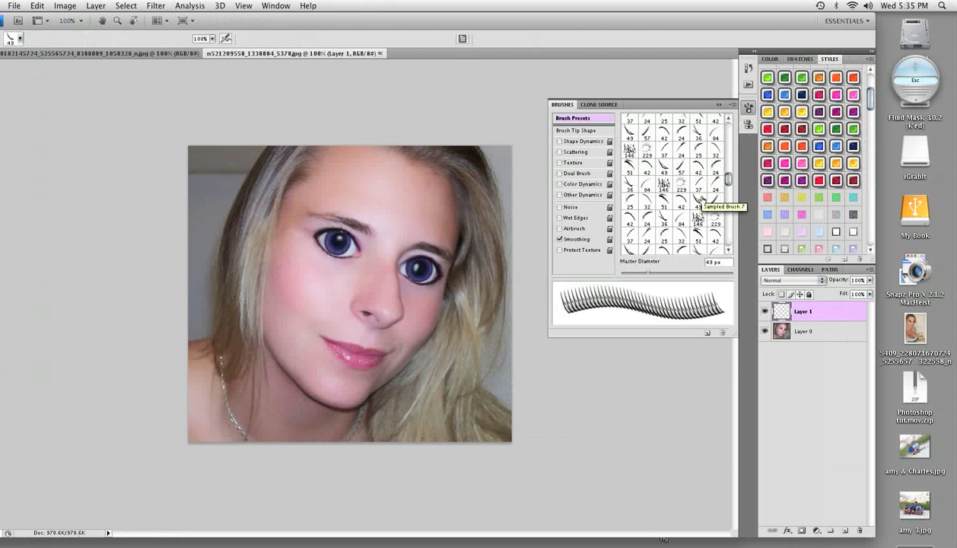
Step: Switch to the 162 px eyelash brush and stamp one set of lashes on the forehead
{"action": "scroll", "coordinate": [673, 207], "scroll_direction": "down", "scroll_amount": 3}
{"action": "left_click", "coordinate": [672, 208]}
{"action": "scroll", "coordinate": [673, 207], "scroll_direction": "down", "scroll_amount": 3}
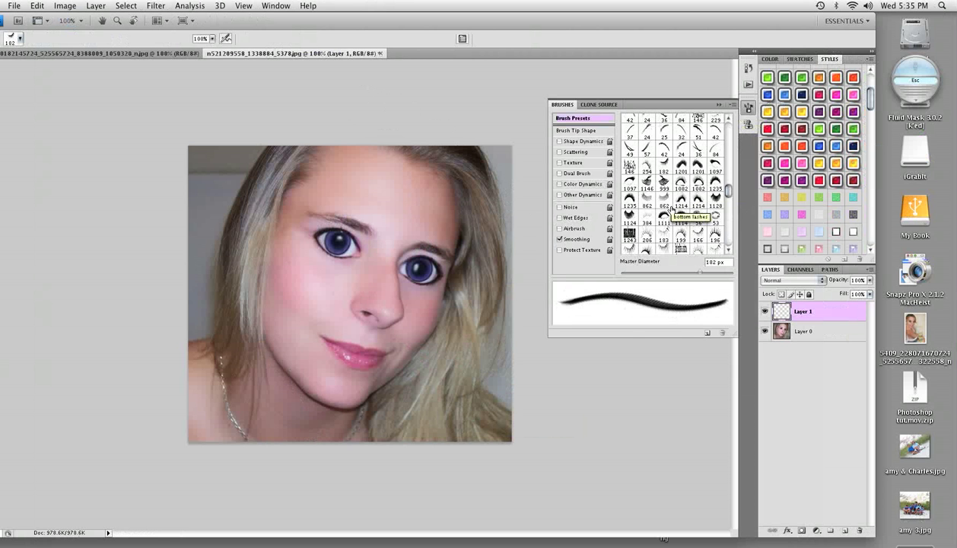
{"action": "left_click", "coordinate": [669, 209]}
{"action": "scroll", "coordinate": [670, 209], "scroll_direction": "down", "scroll_amount": 3}
{"action": "left_click", "coordinate": [629, 163]}
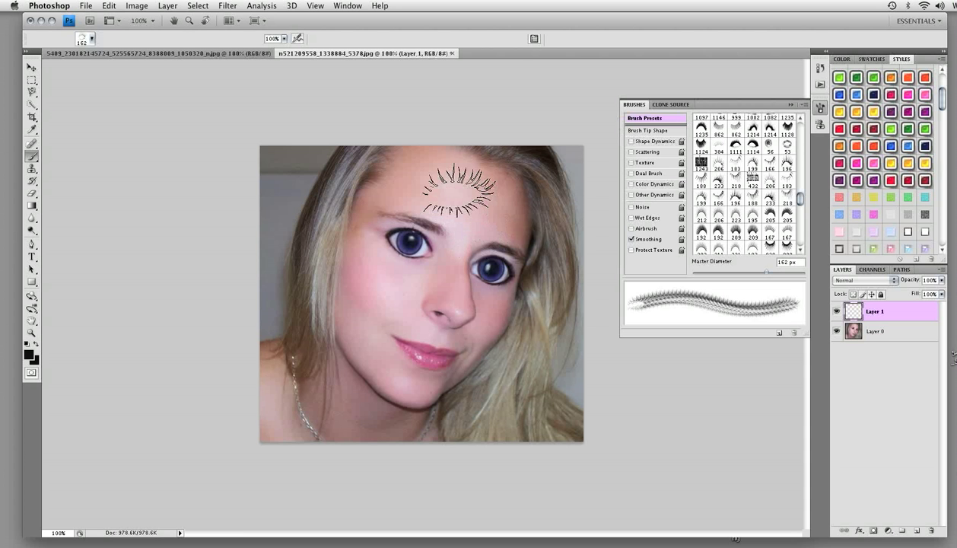
{"action": "left_click", "coordinate": [458, 191]}
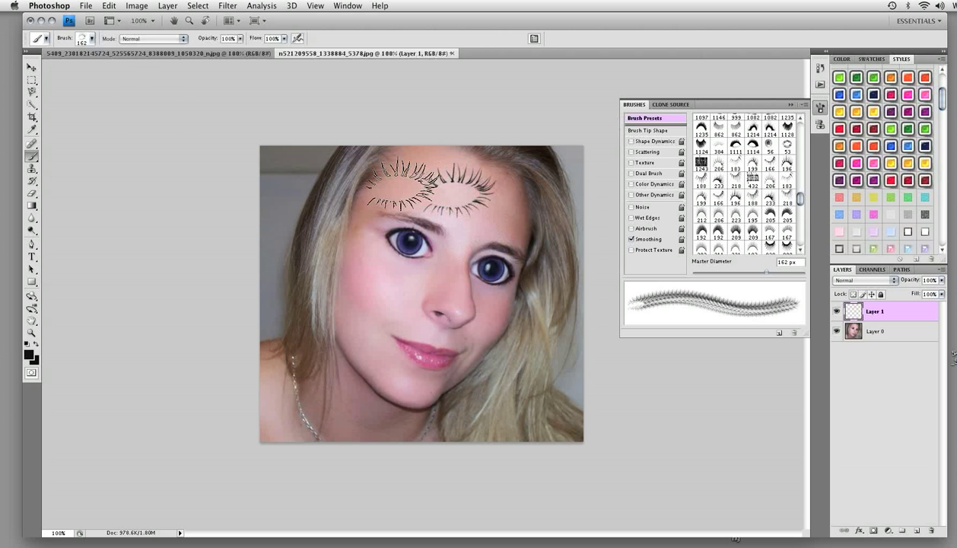
{"action": "left_click", "coordinate": [31, 67]}
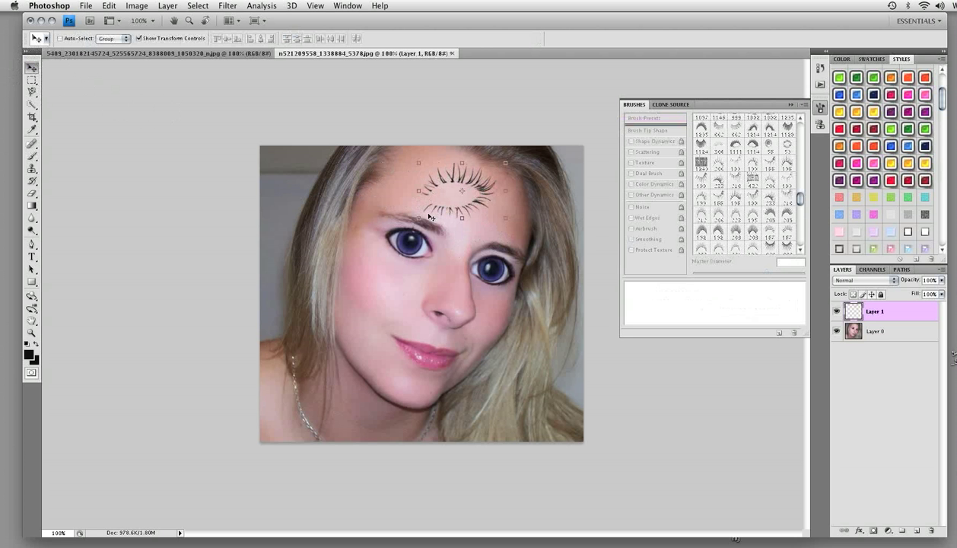
Step: Move the lashes onto the right eye, then scale, rotate and commit them to fit
{"action": "mouse_move", "coordinate": [470, 161]}
{"action": "left_mouse_down"}
{"action": "mouse_move", "coordinate": [487, 269]}
{"action": "mouse_move", "coordinate": [510, 244]}
{"action": "mouse_move", "coordinate": [477, 260]}
{"action": "left_mouse_up"}
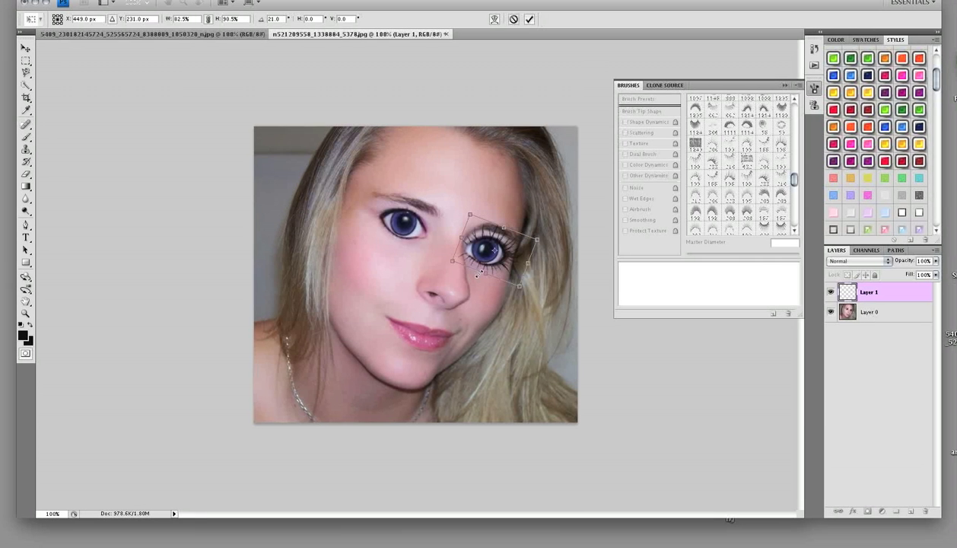
{"action": "left_click_drag", "start_coordinate": [477, 260], "coordinate": [479, 241]}
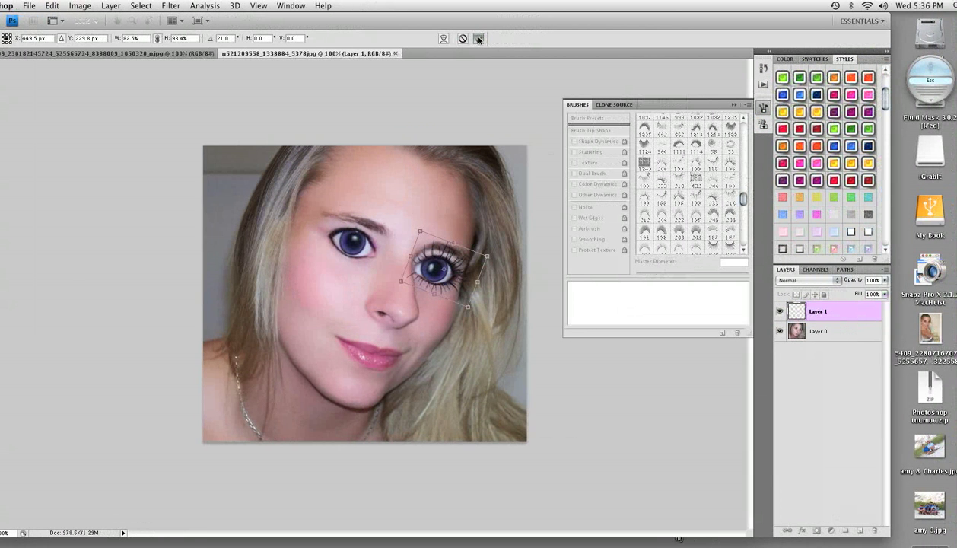
{"action": "left_click", "coordinate": [478, 39]}
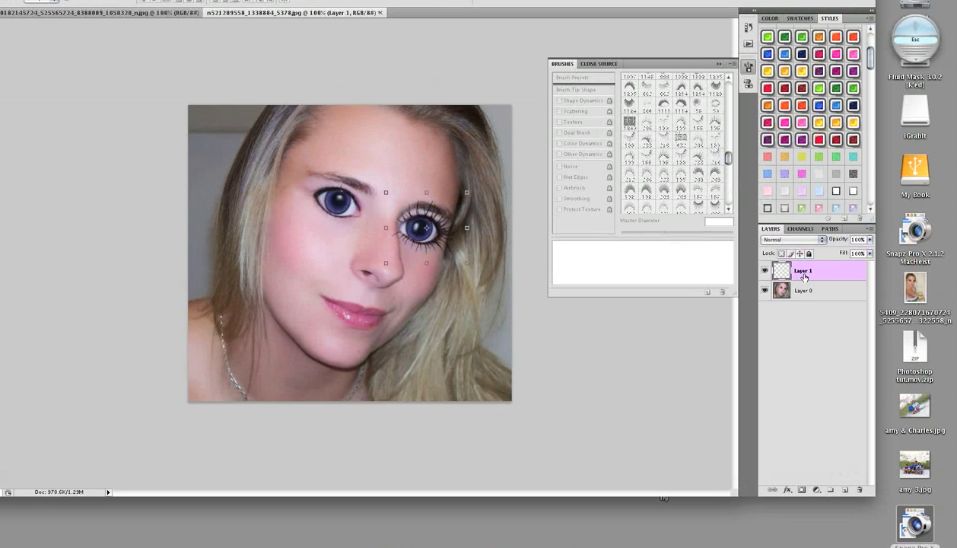
{"action": "right_click", "coordinate": [804, 274]}
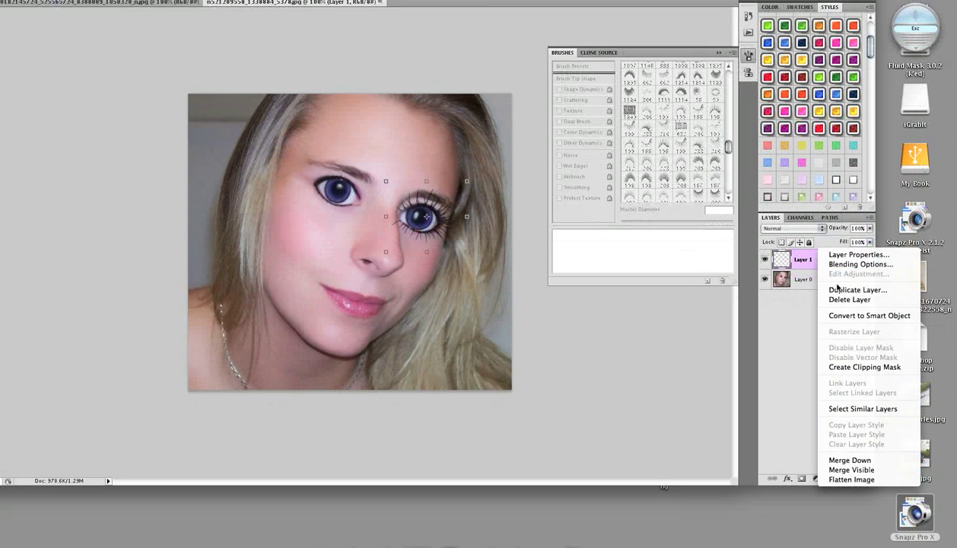
Step: Duplicate the eyelash layer, move the copy to the left eye and flip it vertically
{"action": "left_click", "coordinate": [841, 276]}
{"action": "left_click", "coordinate": [560, 132]}
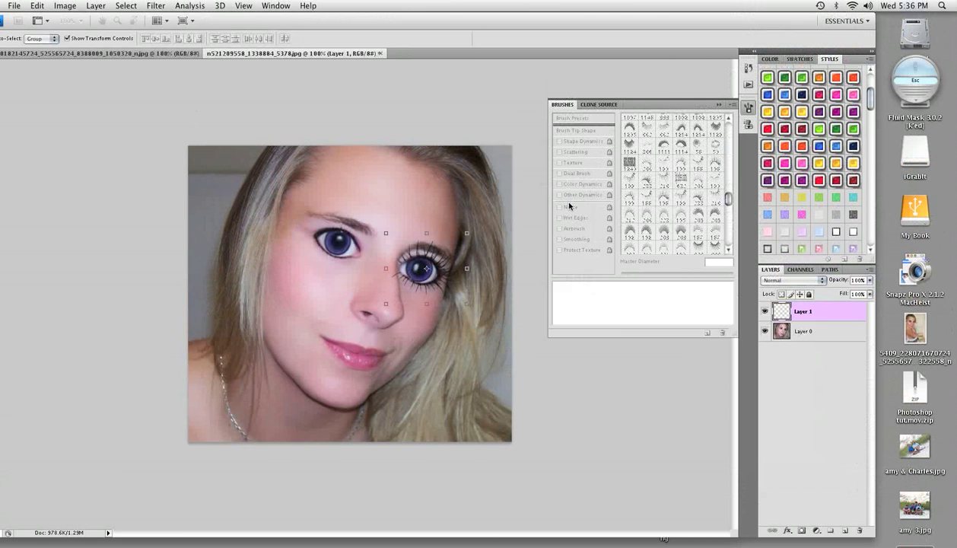
{"action": "left_click_drag", "start_coordinate": [475, 263], "coordinate": [376, 248]}
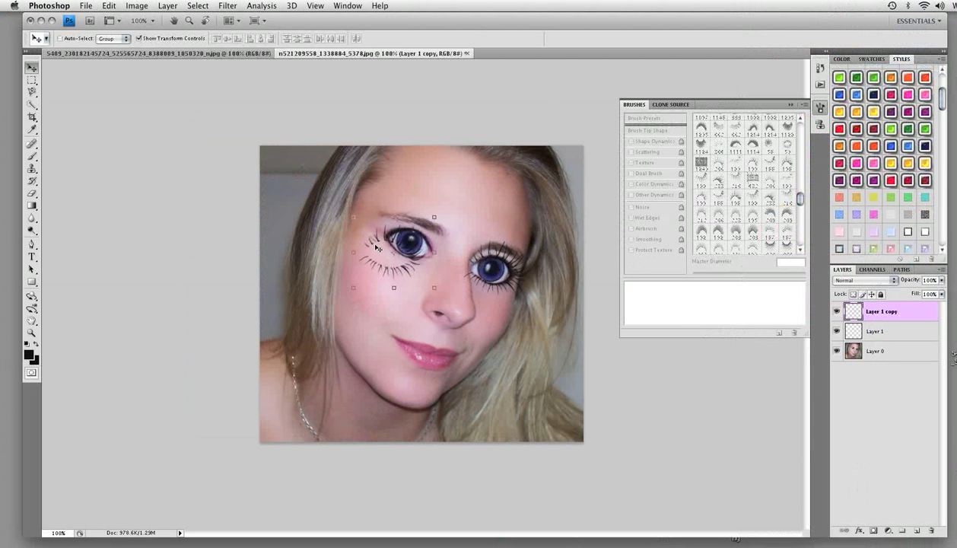
{"action": "left_click", "coordinate": [105, 5]}
{"action": "mouse_move", "coordinate": [128, 213]}
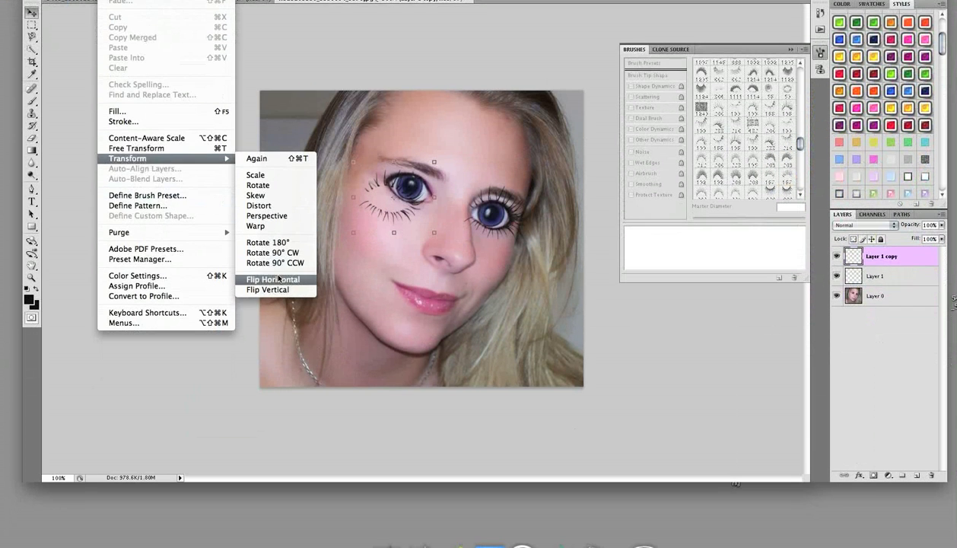
{"action": "left_click", "coordinate": [268, 344]}
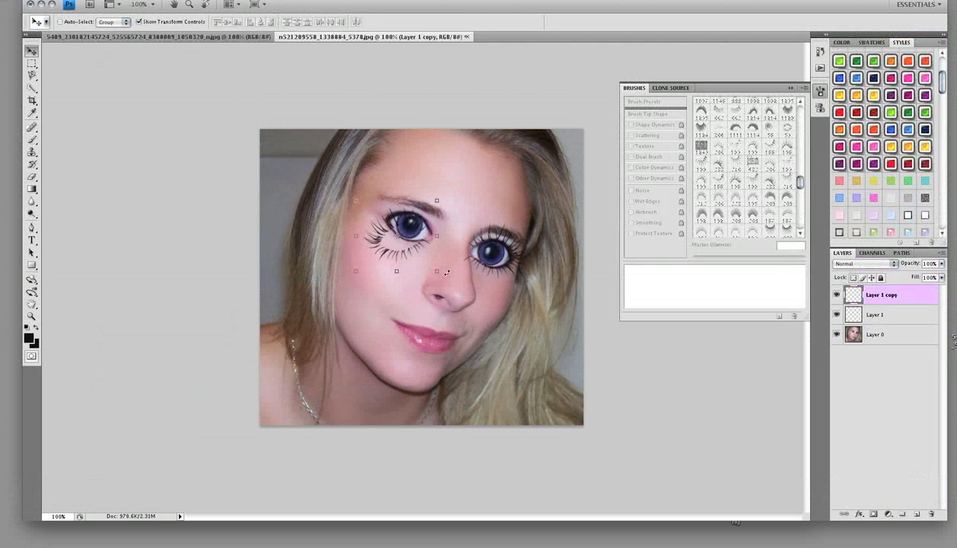
Step: Rotate and nudge the copied lashes along the left eye's lash line and apply
{"action": "left_click_drag", "start_coordinate": [446, 273], "coordinate": [426, 273]}
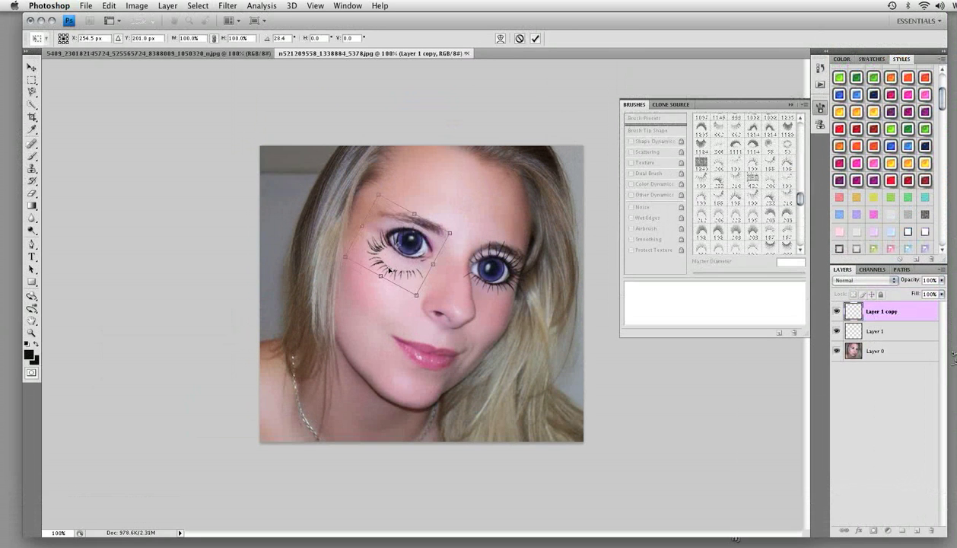
{"action": "left_click_drag", "start_coordinate": [389, 270], "coordinate": [393, 258]}
{"action": "key", "text": "shift+Down"}
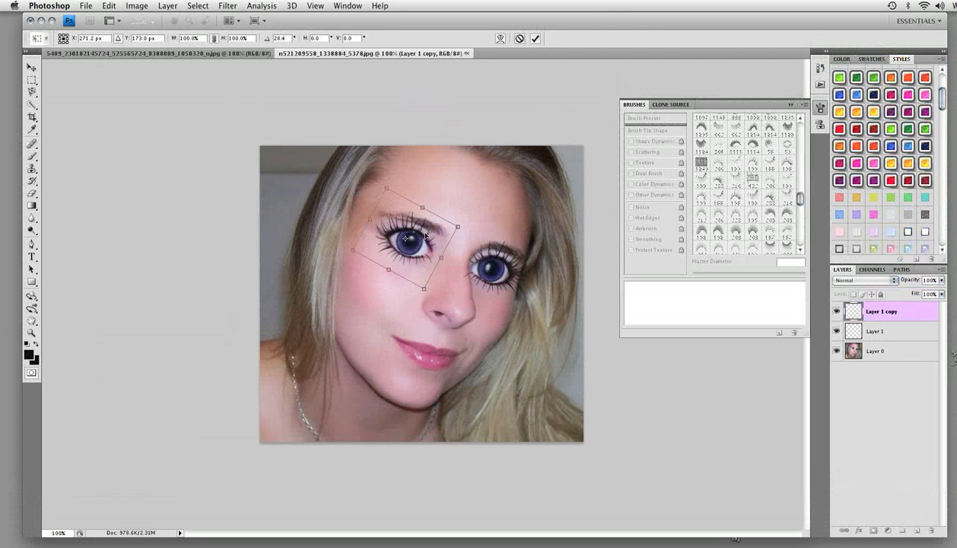
{"action": "left_click_drag", "start_coordinate": [479, 214], "coordinate": [477, 214]}
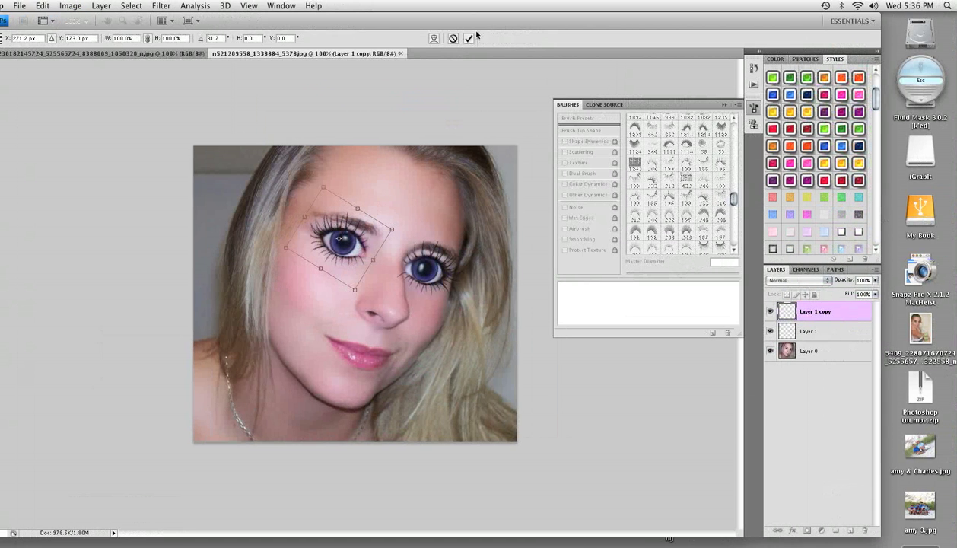
{"action": "key", "text": "Return"}
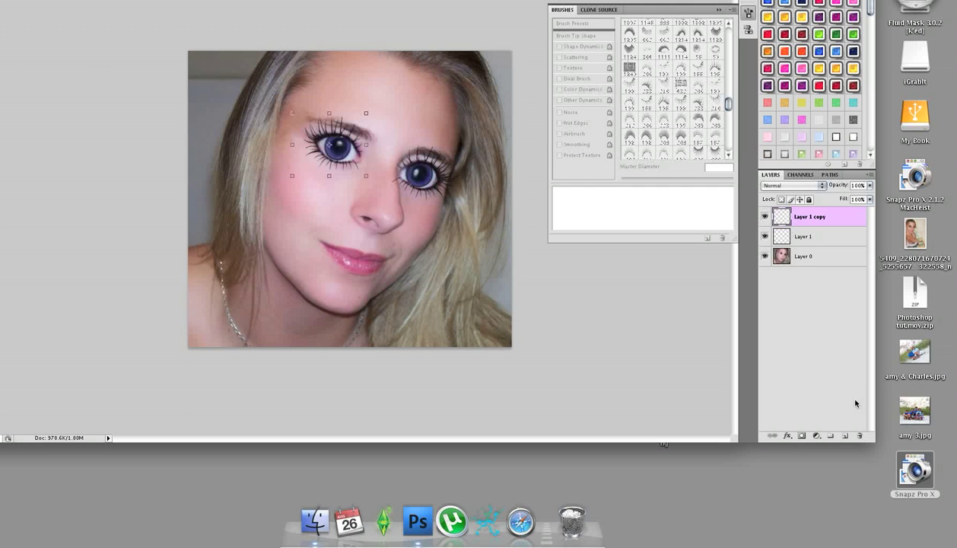
Step: Zoom to 200% on the face, close the Brushes panel and select Layer 1
{"action": "left_click", "coordinate": [825, 263]}
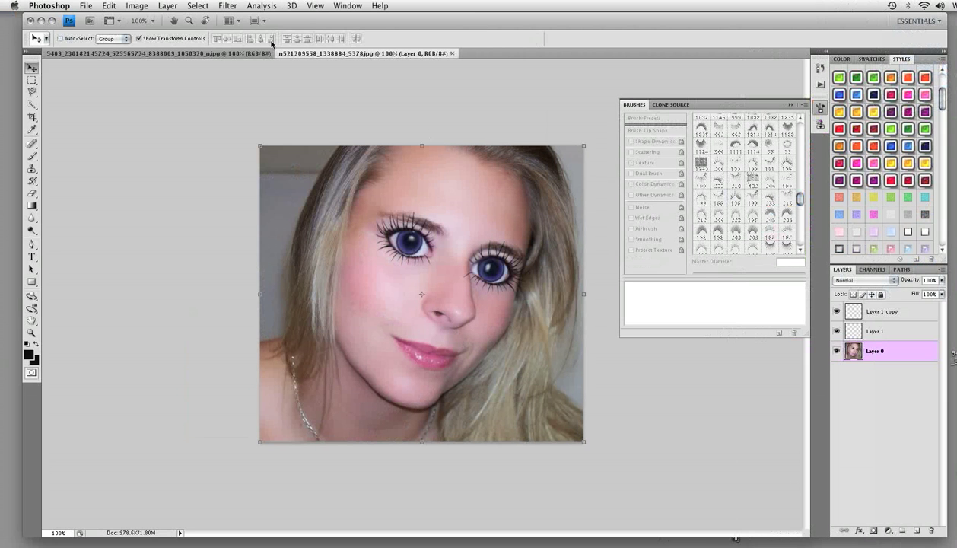
{"action": "left_click", "coordinate": [188, 20]}
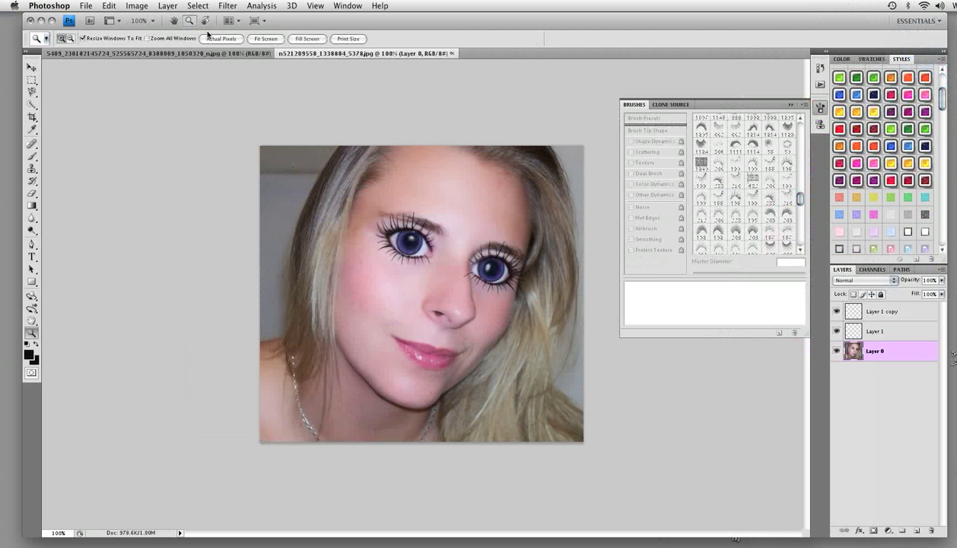
{"action": "left_click", "coordinate": [446, 249]}
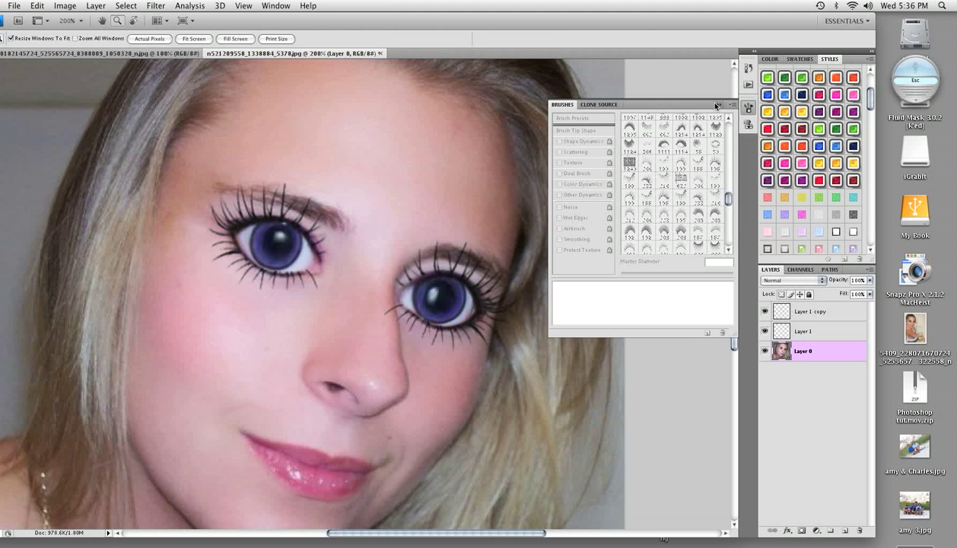
{"action": "left_click", "coordinate": [715, 106]}
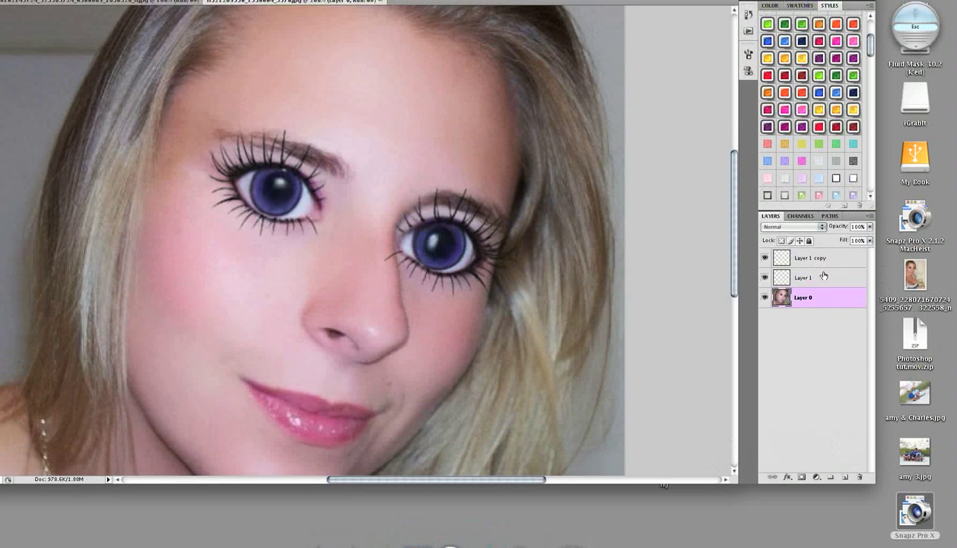
{"action": "left_click", "coordinate": [814, 331]}
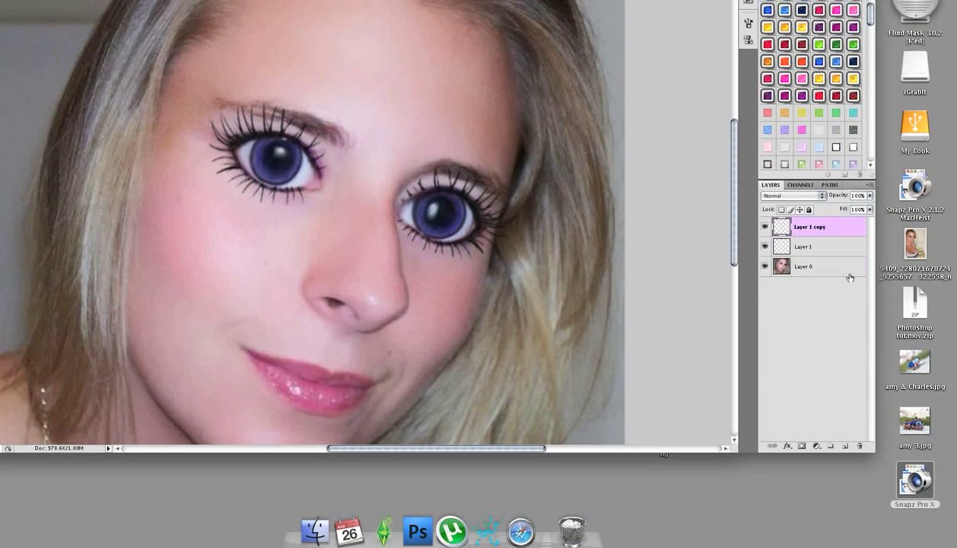
Step: Return to 100% zoom and lower the opacity of the Layer 1 copy lashes
{"action": "left_click", "coordinate": [836, 261]}
{"action": "type", "text": "1"}
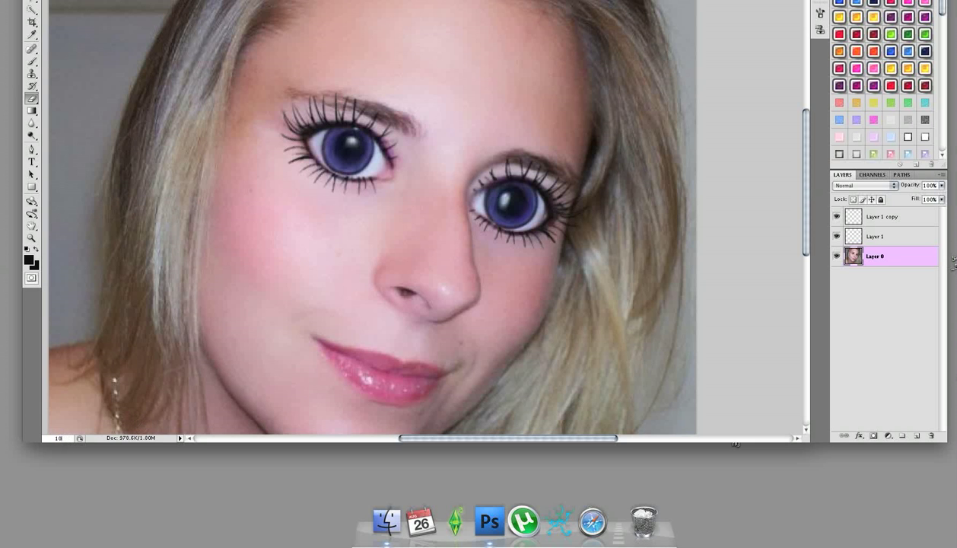
{"action": "type", "text": "0"}
{"action": "key", "text": "Return"}
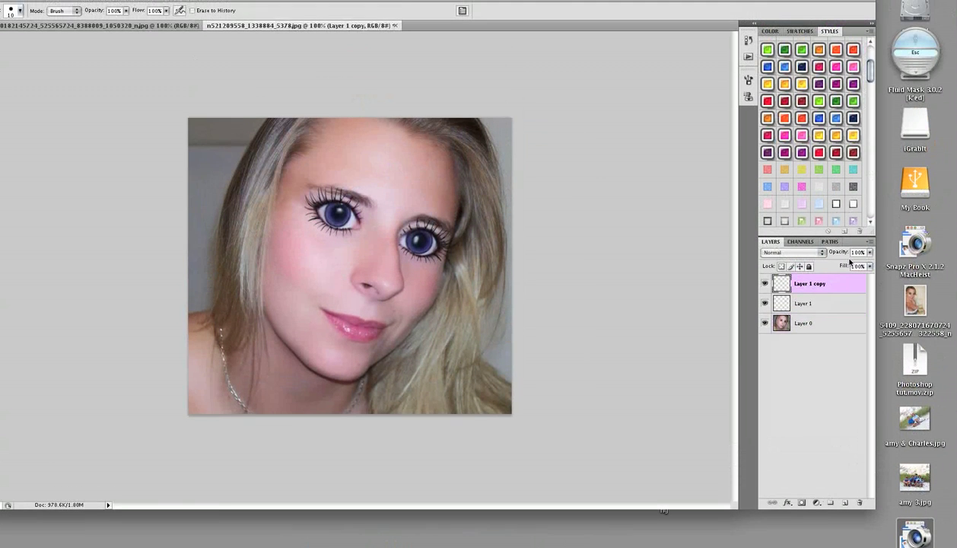
{"action": "left_click", "coordinate": [810, 216]}
{"action": "left_click", "coordinate": [870, 272]}
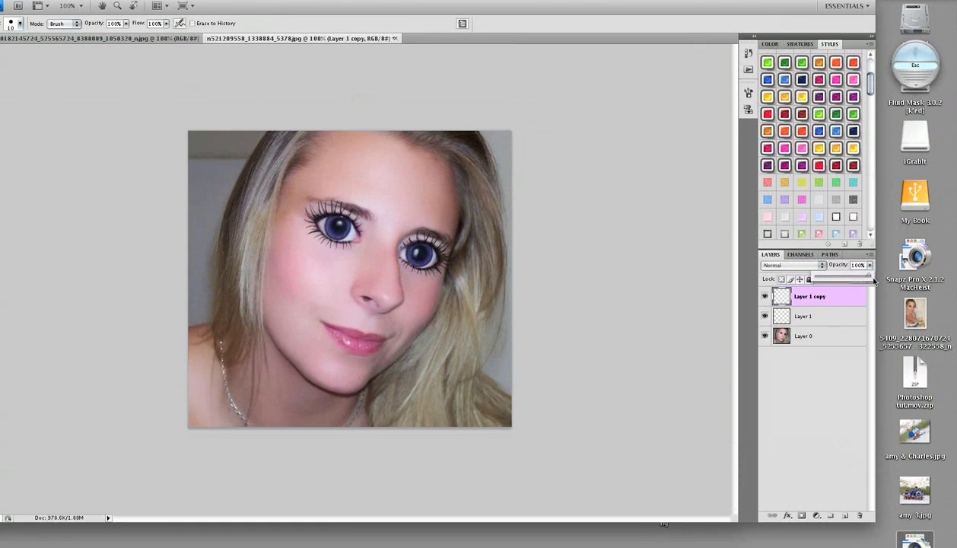
{"action": "left_click_drag", "start_coordinate": [862, 285], "coordinate": [843, 276]}
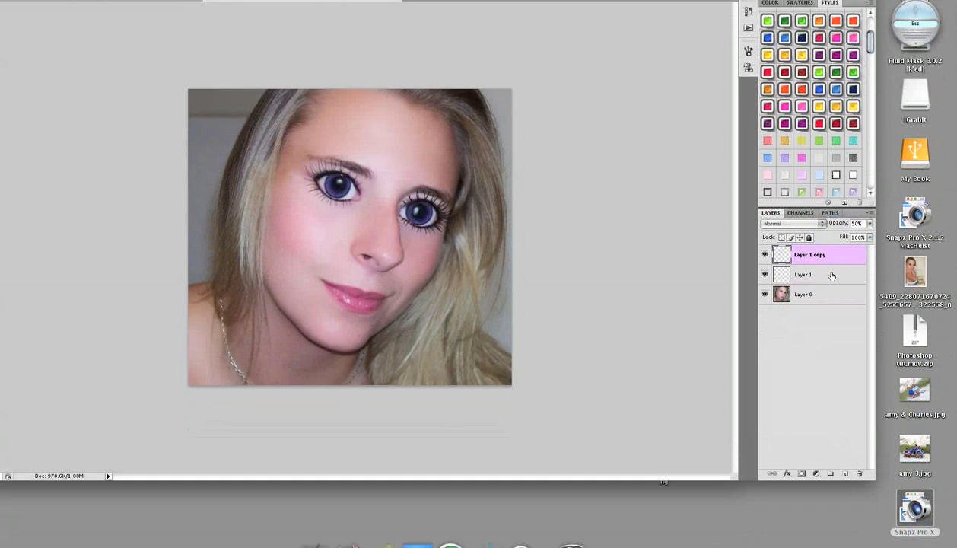
Step: Lower the Layer 1 eyelash opacity to 61%
{"action": "left_click", "coordinate": [829, 312]}
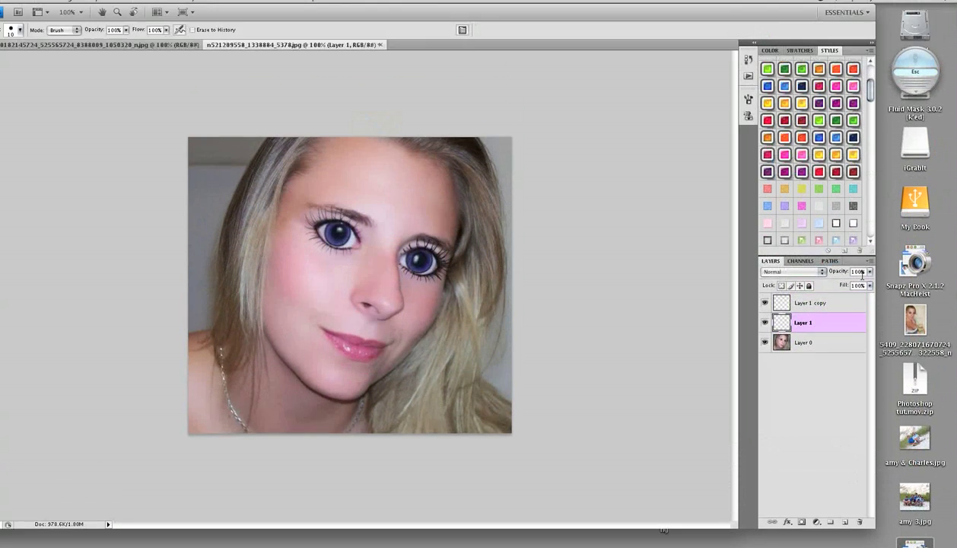
{"action": "left_click", "coordinate": [870, 274]}
{"action": "left_click_drag", "start_coordinate": [869, 276], "coordinate": [842, 276]}
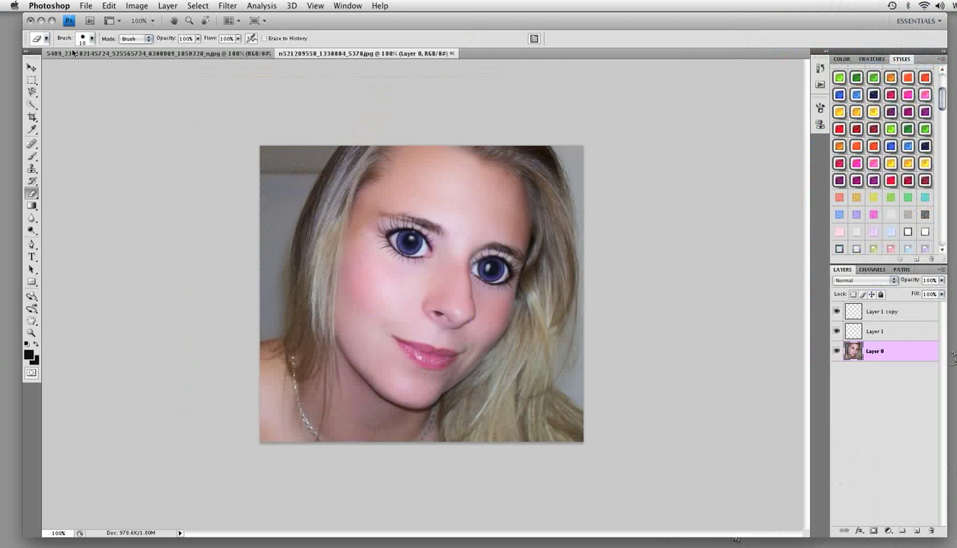
Step: Save the portrait as a JPEG under a new file name, accepting the quality settings
{"action": "left_click", "coordinate": [81, 6]}
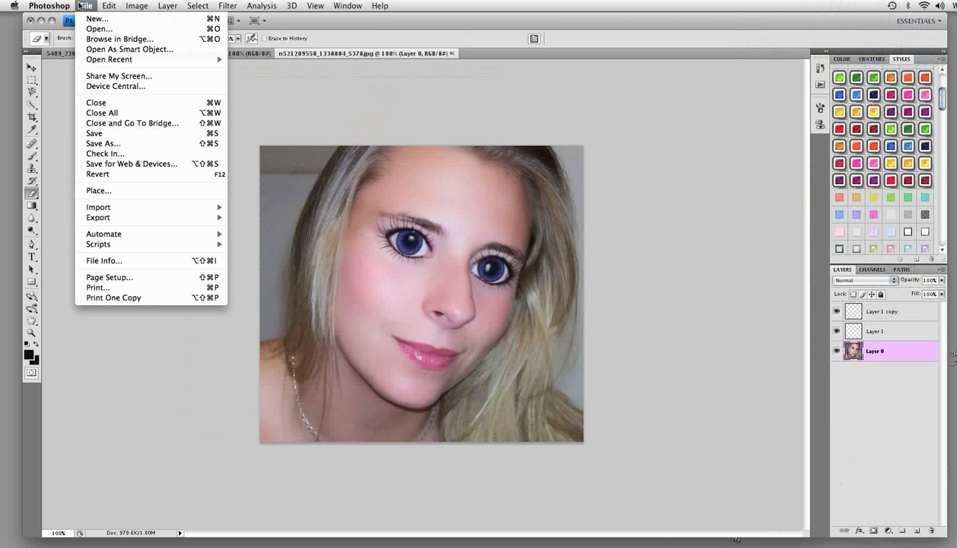
{"action": "left_click", "coordinate": [138, 143]}
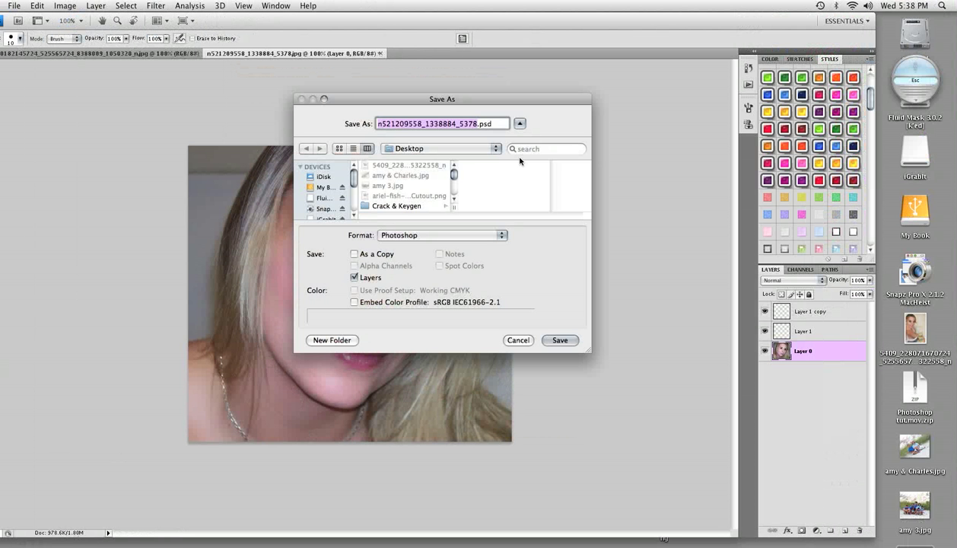
{"action": "key", "text": "BackSpace"}
{"action": "type", "text": "meghan"}
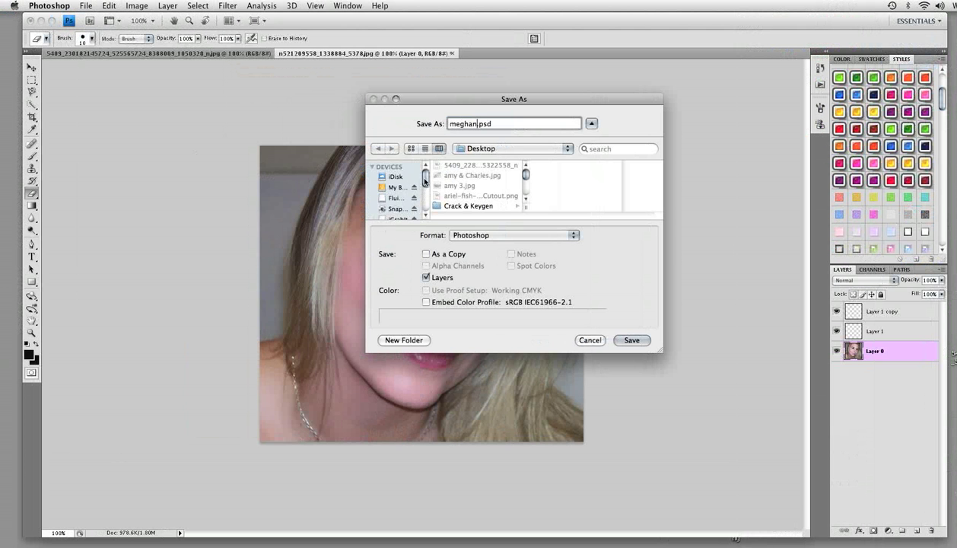
{"action": "left_click_drag", "start_coordinate": [423, 181], "coordinate": [424, 197]}
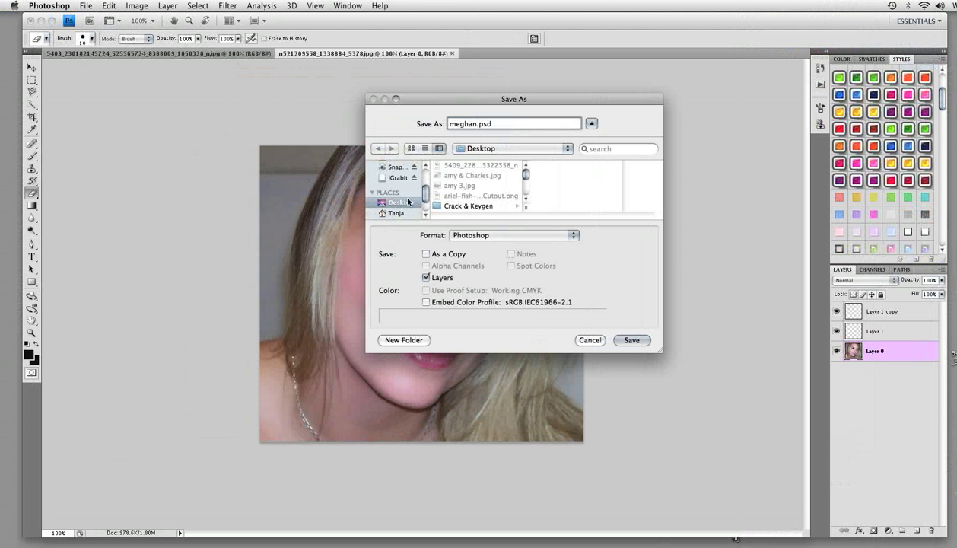
{"action": "left_click", "coordinate": [474, 237]}
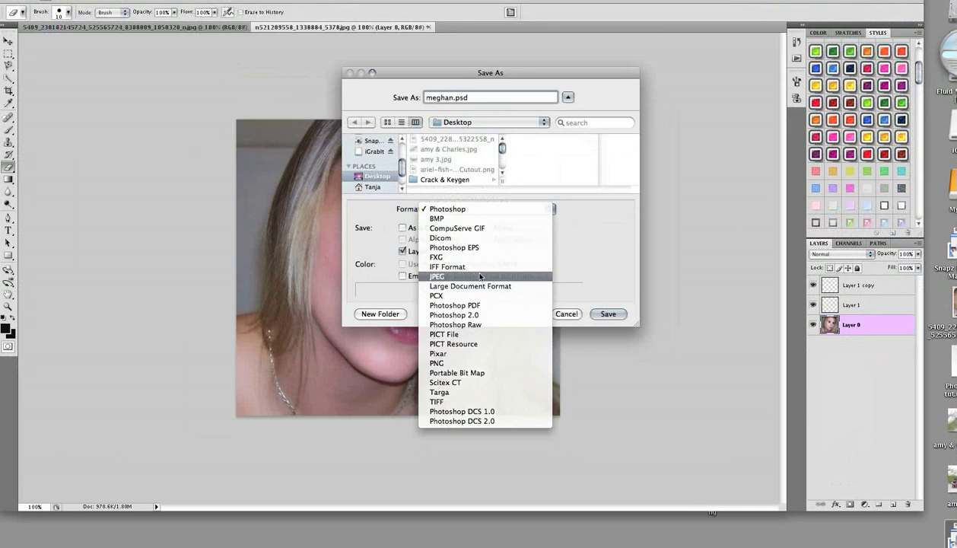
{"action": "left_click", "coordinate": [487, 307]}
{"action": "left_click", "coordinate": [559, 305]}
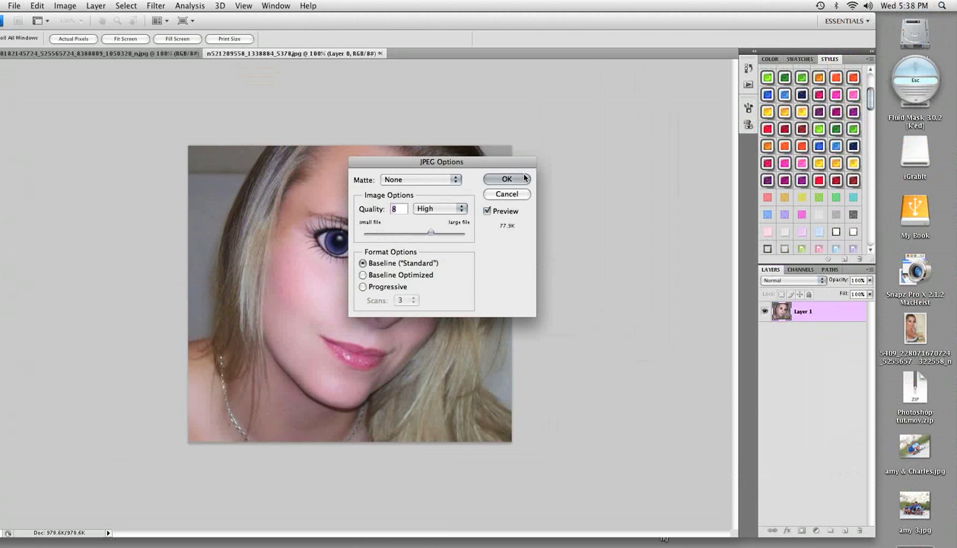
{"action": "left_click", "coordinate": [506, 178]}
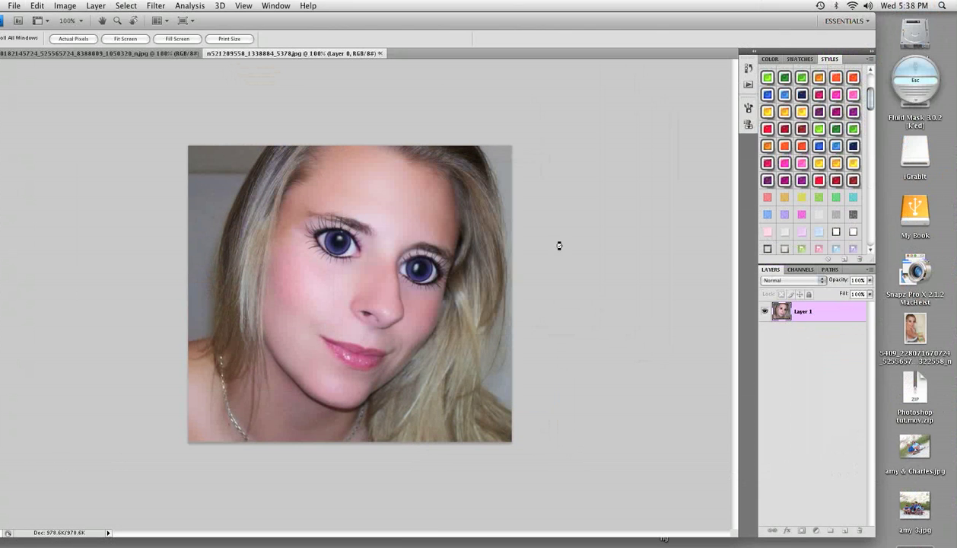